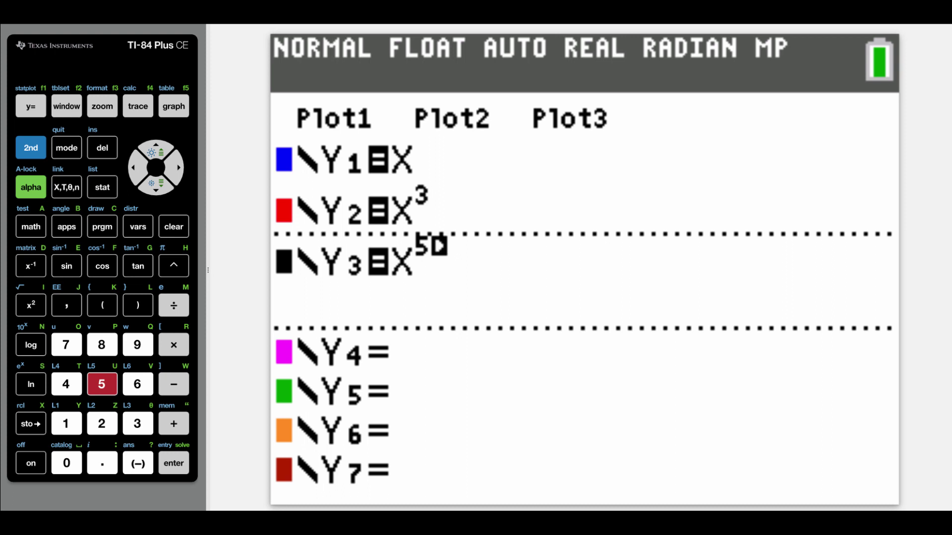
# Graph Y1=X, Y2=X^3 and Y3=X^5 together on one set of axes.
pyautogui.click(173, 105)
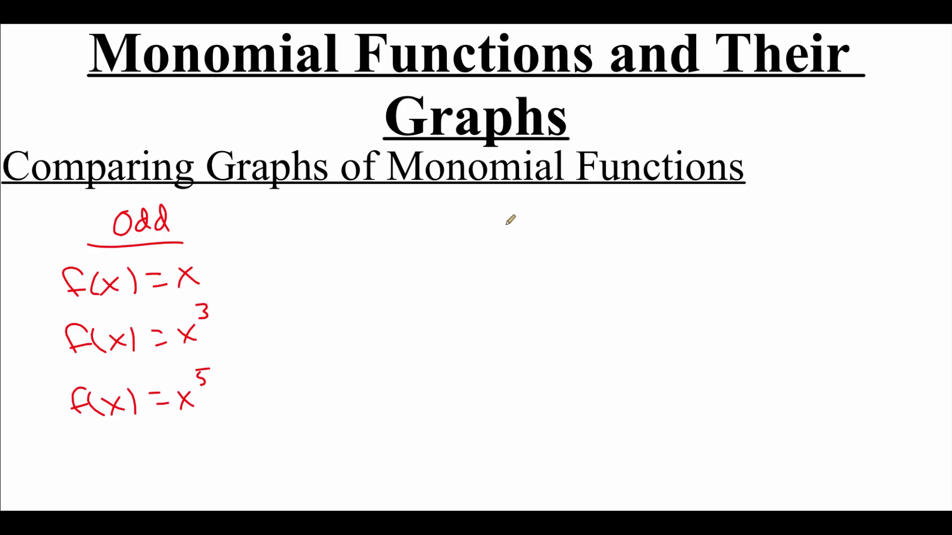
# Write and underline the heading 'Even', then write f(x) = x² beneath it.
pyautogui.moveTo(495, 204); pyautogui.dragTo(496, 225)
pyautogui.moveTo(498, 213); pyautogui.dragTo(543, 224)
pyautogui.moveTo(461, 243); pyautogui.dragTo(539, 235)
pyautogui.moveTo(438, 279)
pyautogui.mouseDown()
pyautogui.moveTo(457, 272)
pyautogui.moveTo(521, 286)
pyautogui.mouseUp()
pyautogui.moveTo(531, 272); pyautogui.dragTo(547, 286)
pyautogui.moveTo(545, 273); pyautogui.dragTo(532, 289)
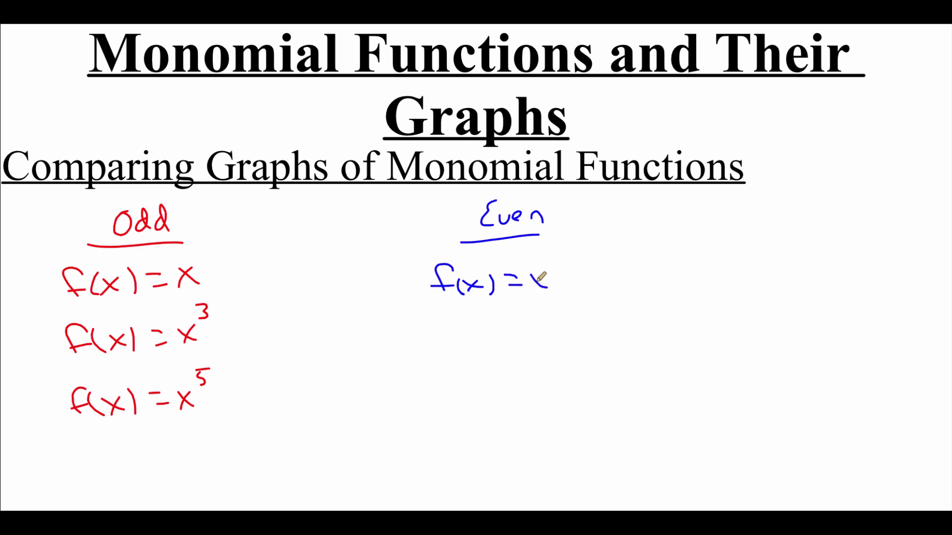
pyautogui.moveTo(552, 253); pyautogui.dragTo(560, 259)
# Write f(x) = x⁴ and f(x) = x⁶ below f(x) = x².
pyautogui.moveTo(437, 335)
pyautogui.mouseDown()
pyautogui.moveTo(449, 312)
pyautogui.moveTo(477, 334)
pyautogui.moveTo(464, 337)
pyautogui.moveTo(527, 332)
pyautogui.mouseUp()
pyautogui.moveTo(541, 322); pyautogui.dragTo(553, 334)
pyautogui.moveTo(554, 322); pyautogui.dragTo(541, 335)
pyautogui.moveTo(565, 303); pyautogui.dragTo(571, 316)
pyautogui.click(444, 385)
pyautogui.moveTo(454, 368)
pyautogui.mouseDown()
pyautogui.moveTo(495, 370)
pyautogui.moveTo(463, 377)
pyautogui.moveTo(559, 383)
pyautogui.moveTo(543, 384)
pyautogui.mouseUp()
pyautogui.moveTo(576, 349); pyautogui.dragTo(570, 367)
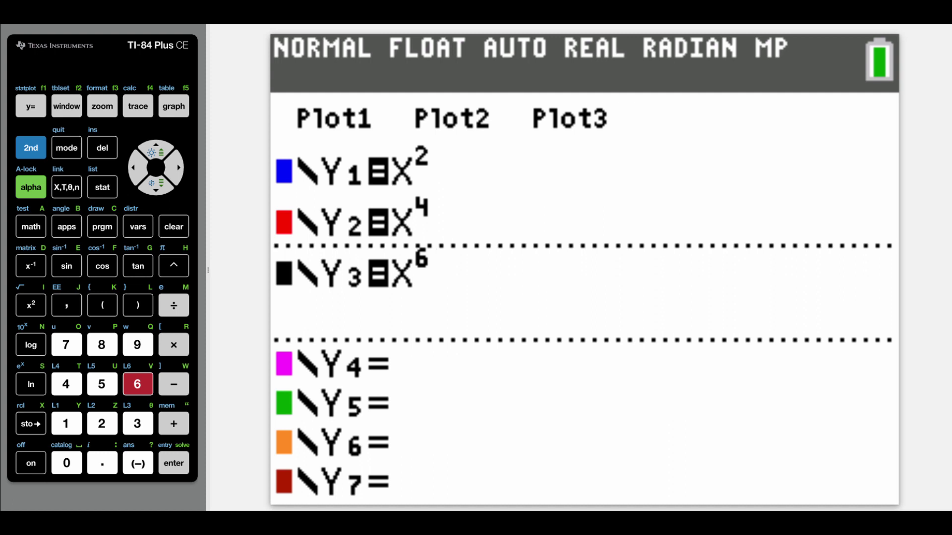
# Graph Y1=X^2, Y2=X^4 and Y3=X^6 together on one set of axes.
pyautogui.click(172, 103)
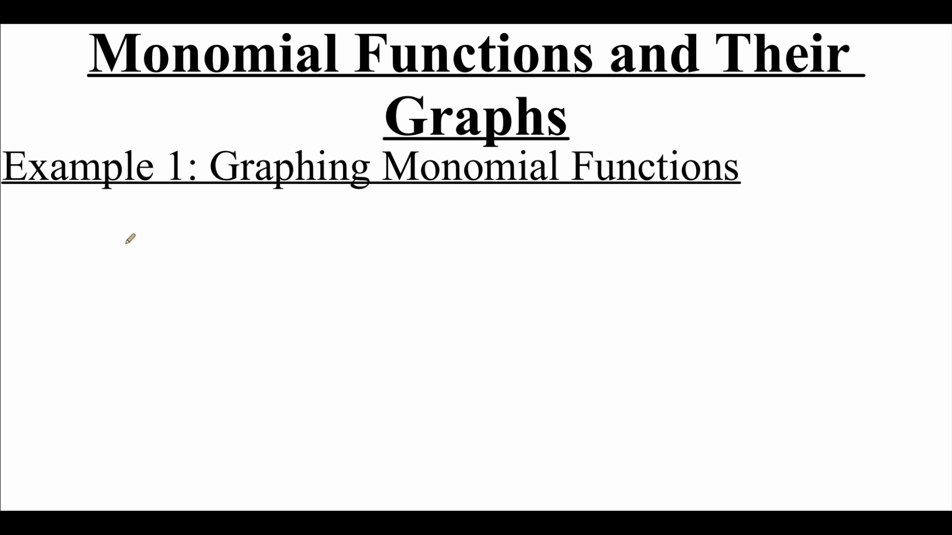
# Write f(x) = x³ in red under the Example 1 heading.
pyautogui.moveTo(120, 241)
pyautogui.mouseDown()
pyautogui.moveTo(124, 252)
pyautogui.moveTo(145, 231)
pyautogui.moveTo(205, 236)
pyautogui.mouseUp()
pyautogui.moveTo(189, 246)
pyautogui.mouseDown()
pyautogui.moveTo(244, 246)
pyautogui.moveTo(228, 246)
pyautogui.mouseUp()
pyautogui.moveTo(240, 200)
pyautogui.mouseDown()
pyautogui.moveTo(252, 208)
pyautogui.moveTo(240, 219)
pyautogui.mouseUp()
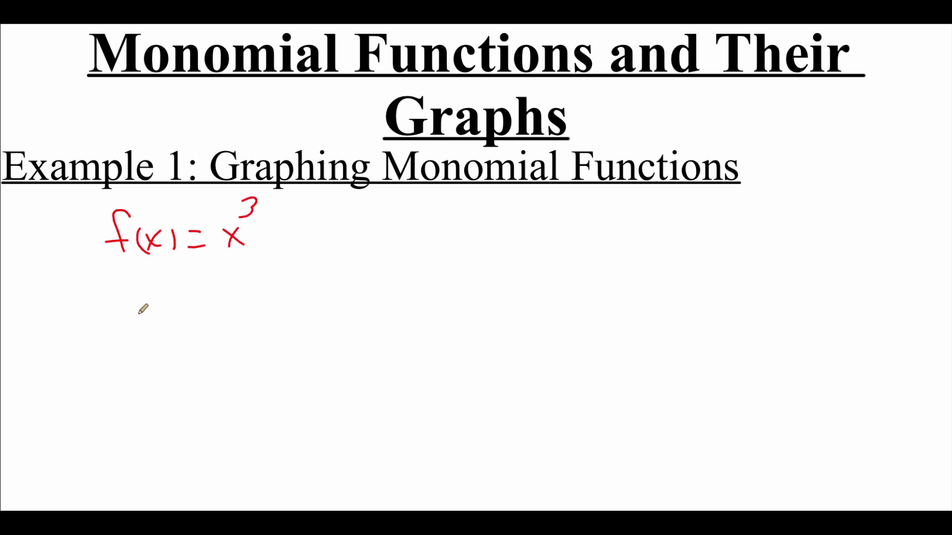
# Write g(x) = 2x³ in blue below f(x).
pyautogui.moveTo(126, 291)
pyautogui.mouseDown()
pyautogui.moveTo(121, 313)
pyautogui.moveTo(165, 302)
pyautogui.mouseUp()
pyautogui.moveTo(163, 283)
pyautogui.mouseDown()
pyautogui.moveTo(148, 301)
pyautogui.moveTo(176, 300)
pyautogui.mouseUp()
pyautogui.moveTo(185, 290); pyautogui.dragTo(249, 295)
pyautogui.moveTo(250, 283); pyautogui.dragTo(238, 295)
pyautogui.moveTo(254, 259); pyautogui.dragTo(255, 268)
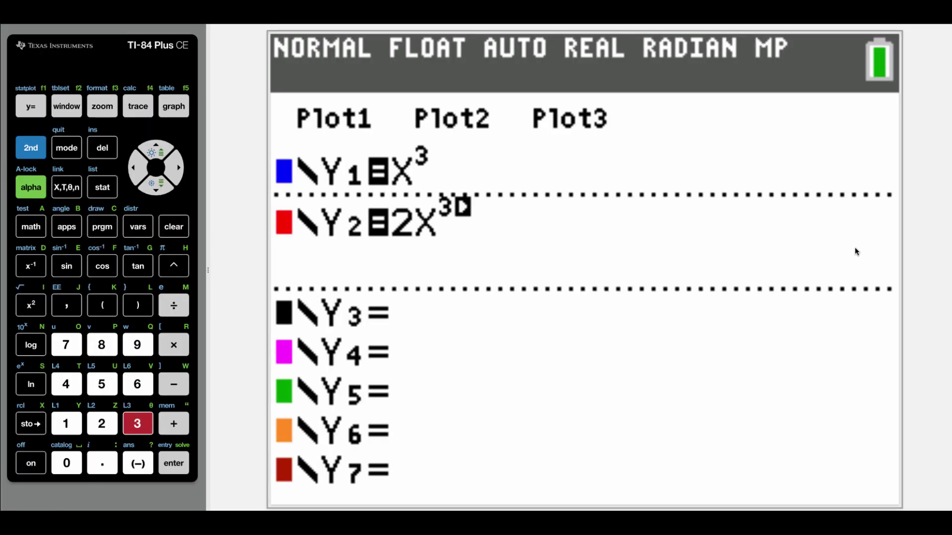
# Graph Y1=X^3 and Y2=2X^3 together to compare the two cubics.
pyautogui.click(169, 111)
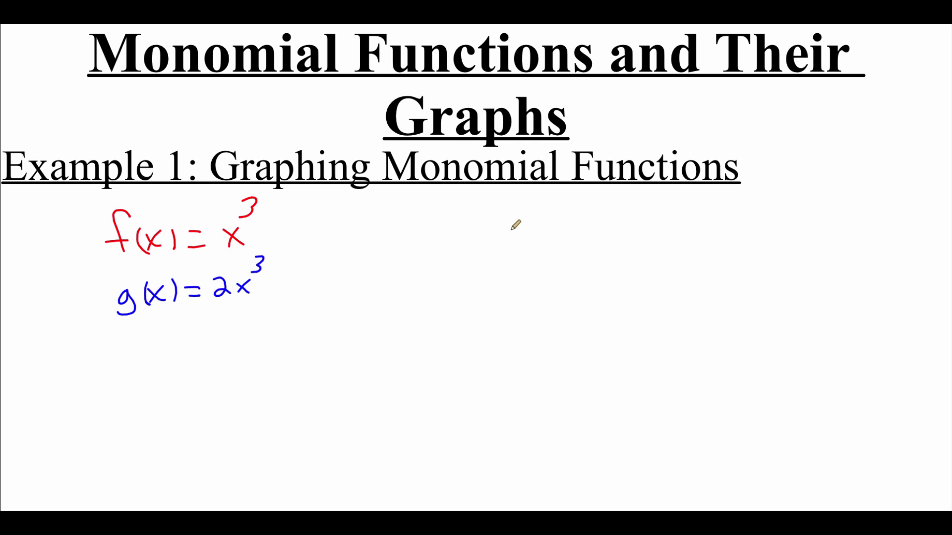
# Write h(x) = x⁴ in green on the right side of the page.
pyautogui.moveTo(516, 214)
pyautogui.mouseDown()
pyautogui.moveTo(511, 244)
pyautogui.moveTo(524, 243)
pyautogui.mouseUp()
pyautogui.moveTo(540, 223)
pyautogui.mouseDown()
pyautogui.moveTo(548, 241)
pyautogui.moveTo(529, 243)
pyautogui.moveTo(558, 241)
pyautogui.mouseUp()
pyautogui.moveTo(571, 226); pyautogui.dragTo(584, 224)
pyautogui.moveTo(571, 235); pyautogui.dragTo(613, 238)
pyautogui.moveTo(613, 222); pyautogui.dragTo(602, 238)
pyautogui.moveTo(624, 207); pyautogui.dragTo(628, 218)
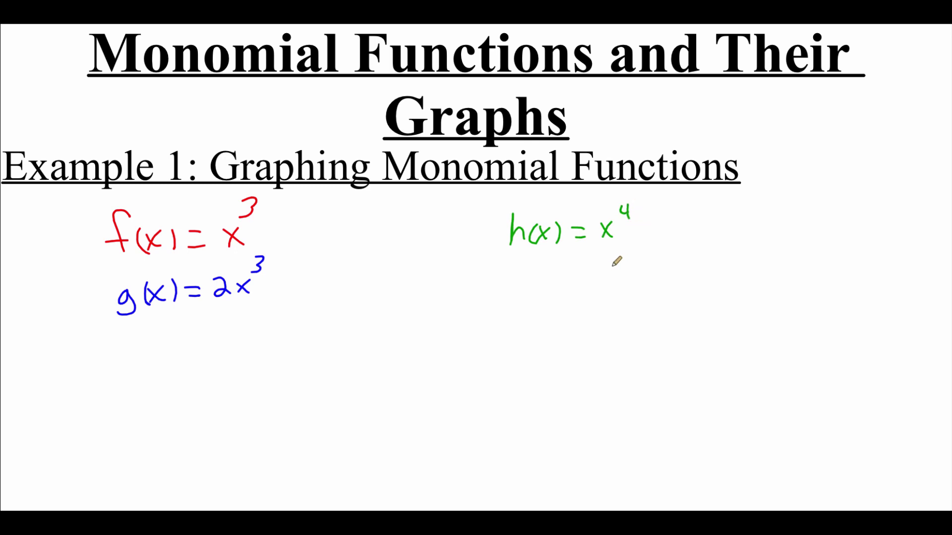
# Write j(x) = -2/3 x⁴ in green below h(x).
pyautogui.moveTo(515, 276)
pyautogui.mouseDown()
pyautogui.moveTo(504, 294)
pyautogui.moveTo(550, 287)
pyautogui.mouseUp()
pyautogui.moveTo(562, 278)
pyautogui.mouseDown()
pyautogui.moveTo(574, 284)
pyautogui.moveTo(594, 267)
pyautogui.moveTo(611, 285)
pyautogui.moveTo(600, 299)
pyautogui.moveTo(636, 286)
pyautogui.mouseUp()
pyautogui.moveTo(637, 273)
pyautogui.mouseDown()
pyautogui.moveTo(624, 287)
pyautogui.moveTo(654, 270)
pyautogui.mouseUp()
pyautogui.click(645, 258)
pyautogui.moveTo(651, 258); pyautogui.dragTo(653, 273)
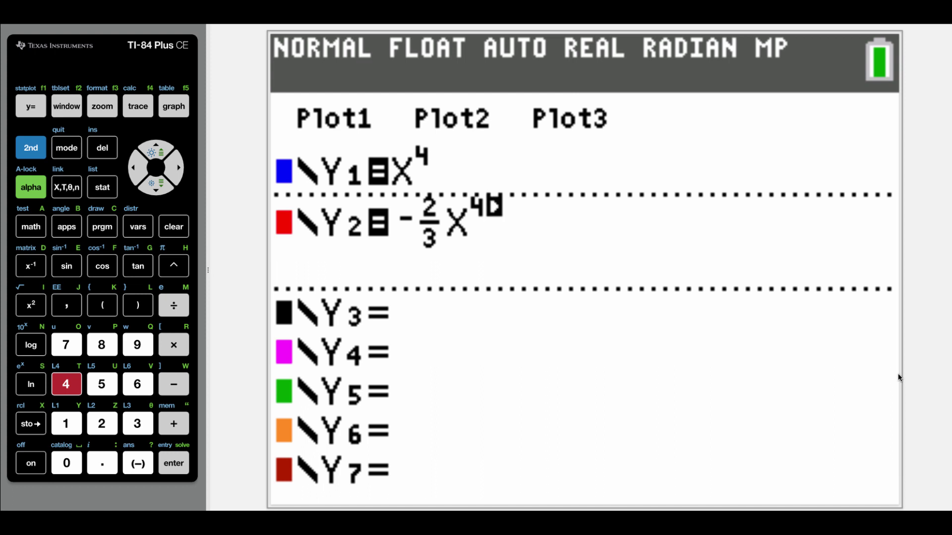
# Graph Y1=X^4 and Y2=-2/3X^4 together.
pyautogui.click(182, 107)
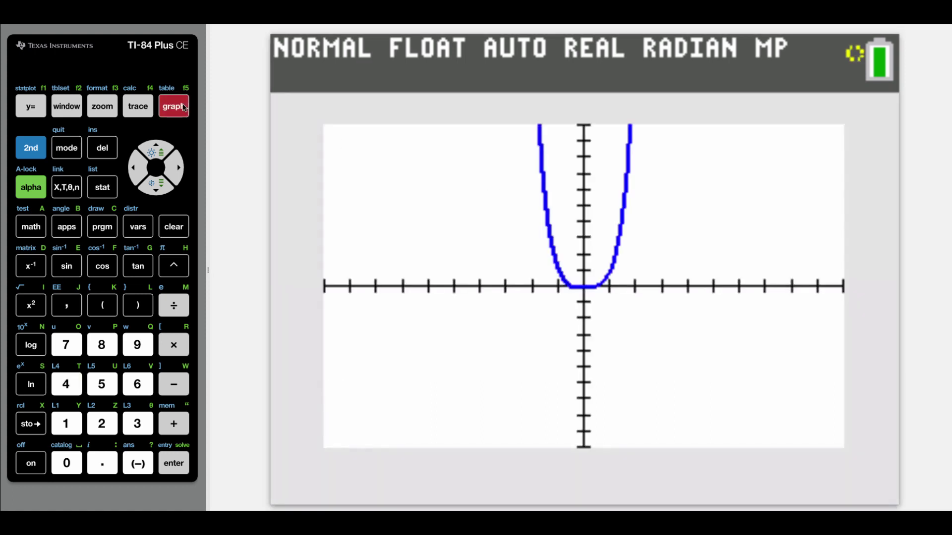